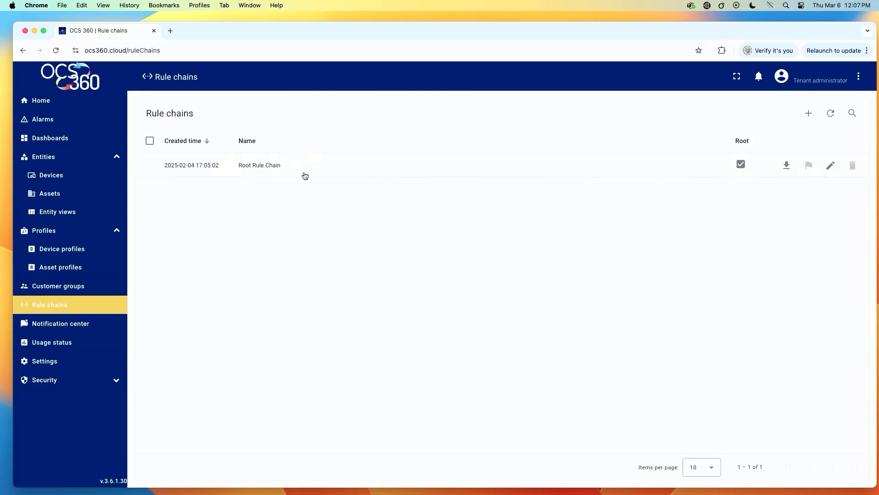
View the Root Rule Chain and check the latest telemetry keys of the EpoxyMatic device.
left_click(305, 173)
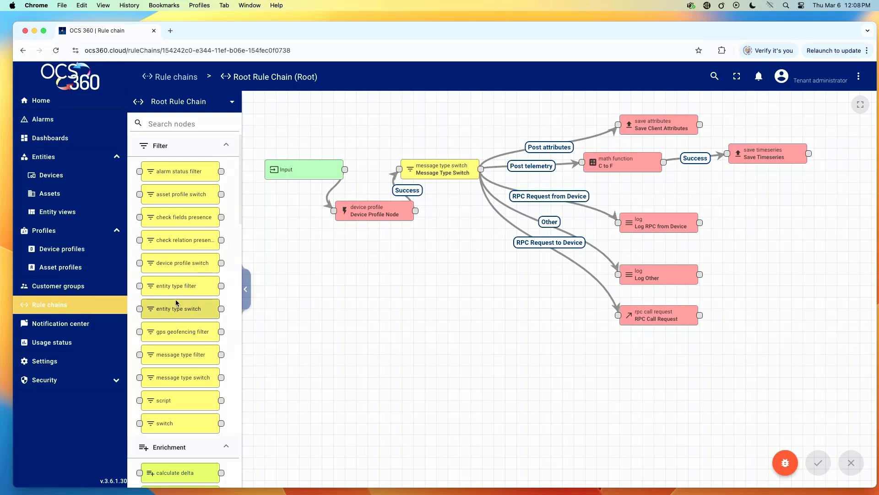
left_click(51, 175)
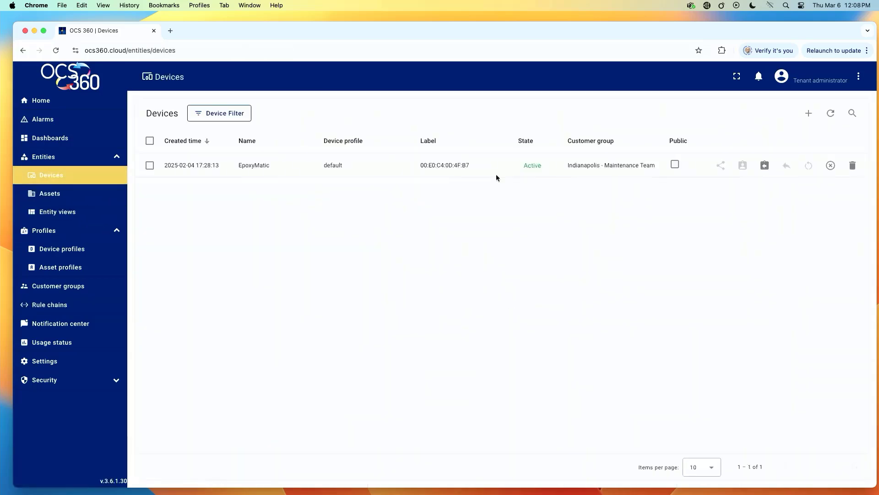
left_click(459, 168)
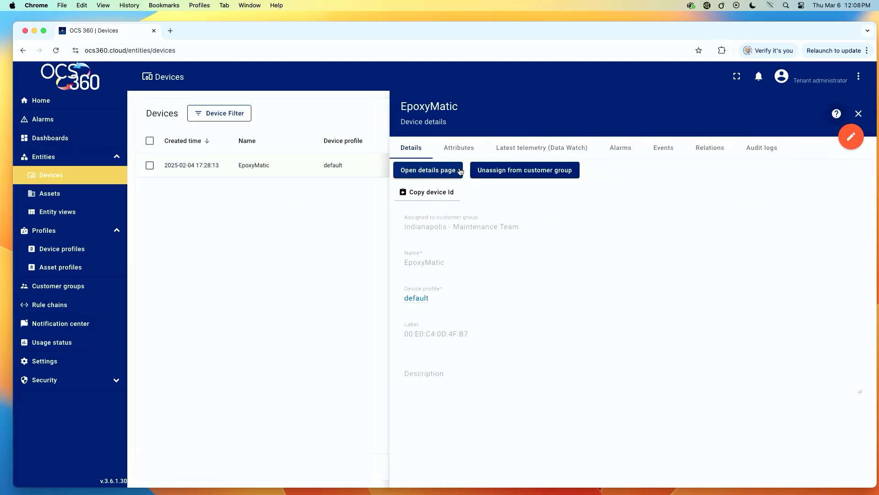
left_click(554, 151)
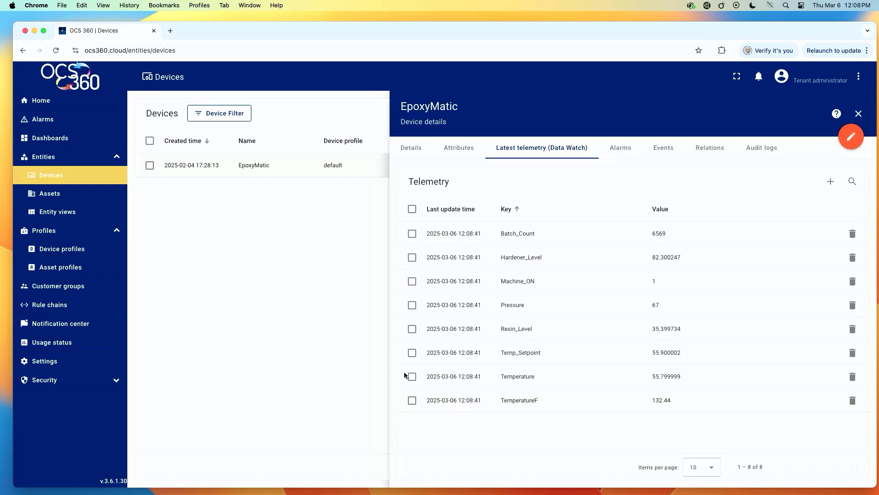
left_click(52, 179)
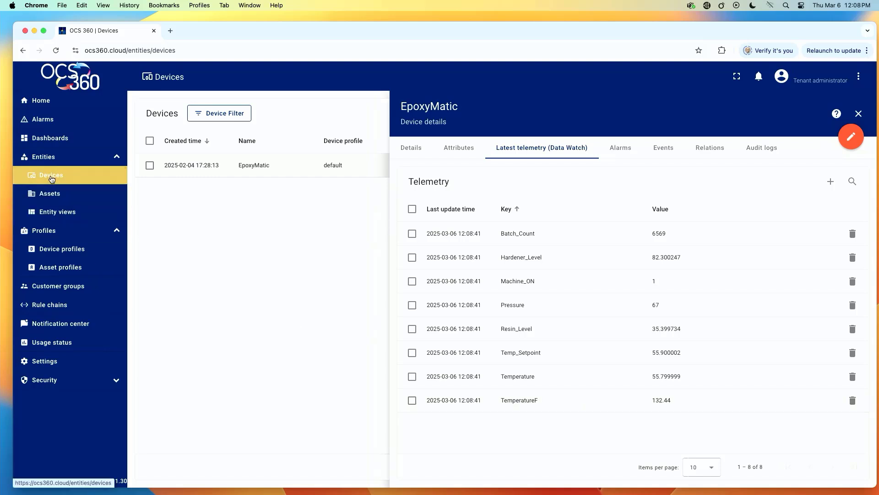
Reopen the Root Rule Chain and place a new math function node in the empty canvas area below the existing nodes.
left_click(54, 310)
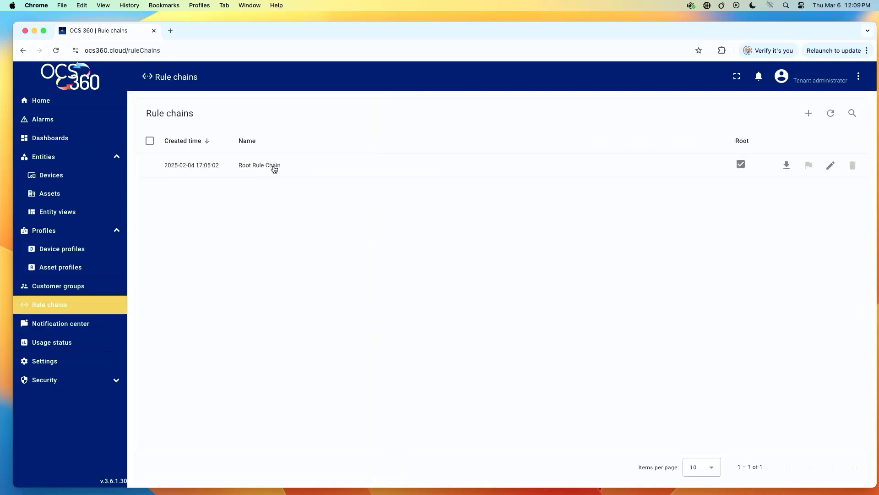
left_click(274, 168)
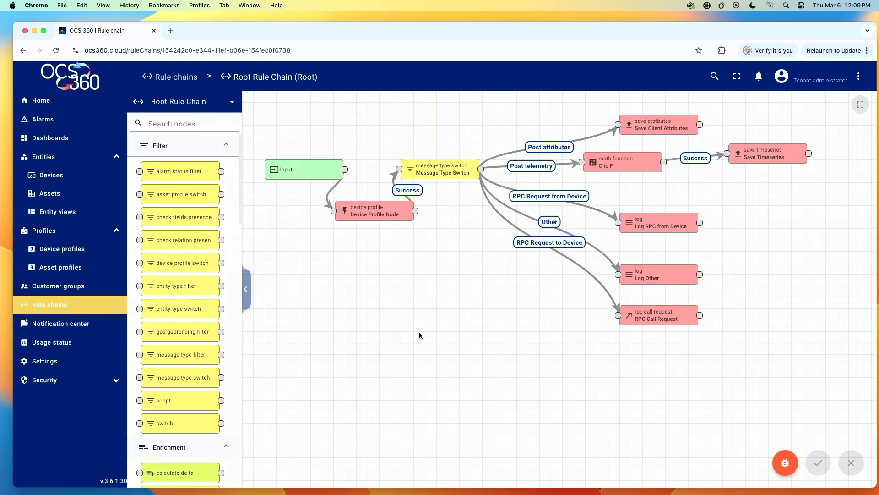
left_click(225, 145)
left_click(227, 168)
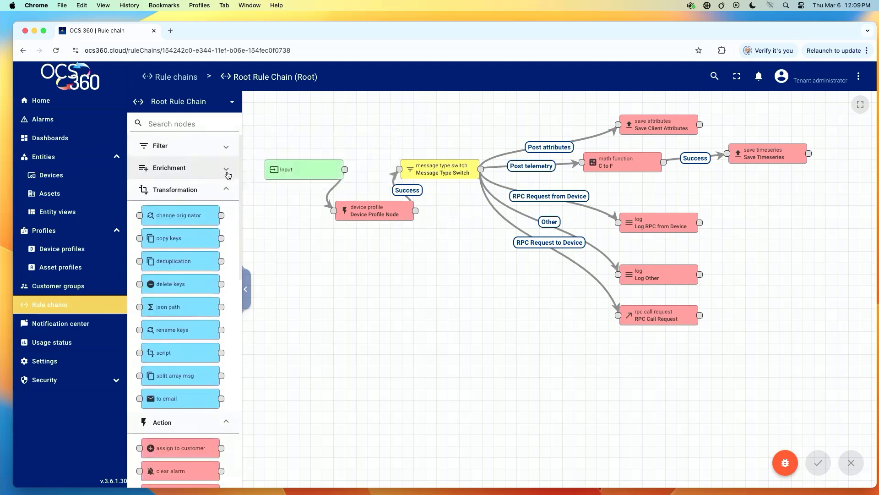
left_click(229, 189)
scroll(167, 298, "down", 5)
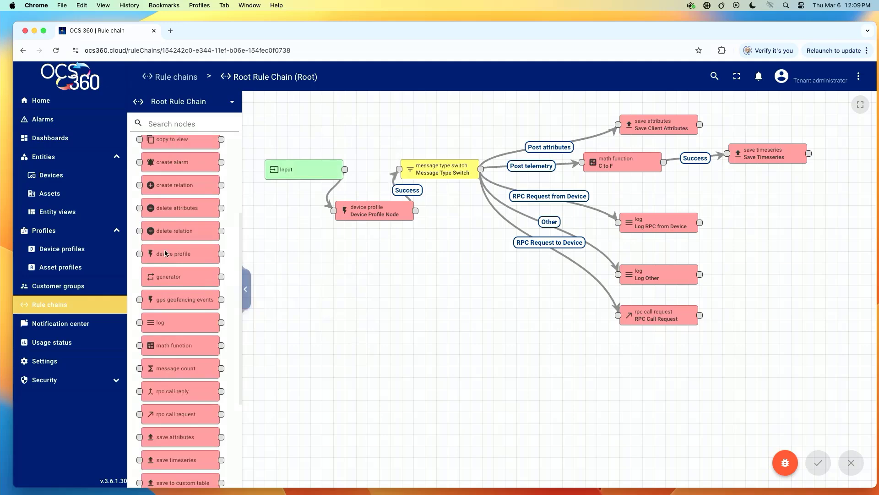
left_click_drag(169, 342, 422, 337)
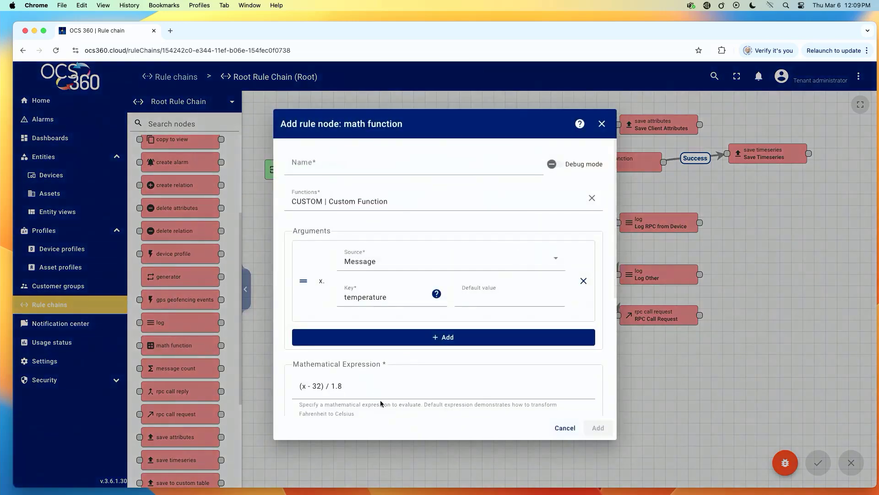
Name the math function node "PSI to bar" and give argument x the message key Pressure with a default value of 0.
left_click(300, 160)
type("PSI to bar")
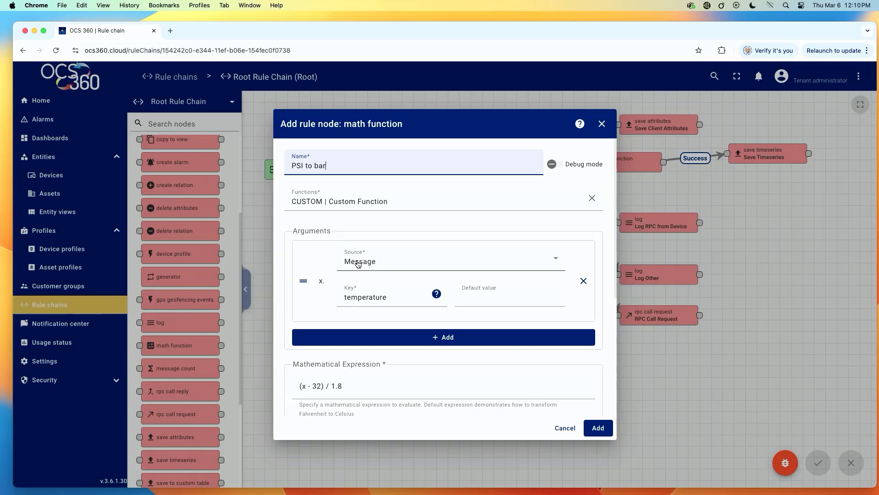
double_click(360, 298)
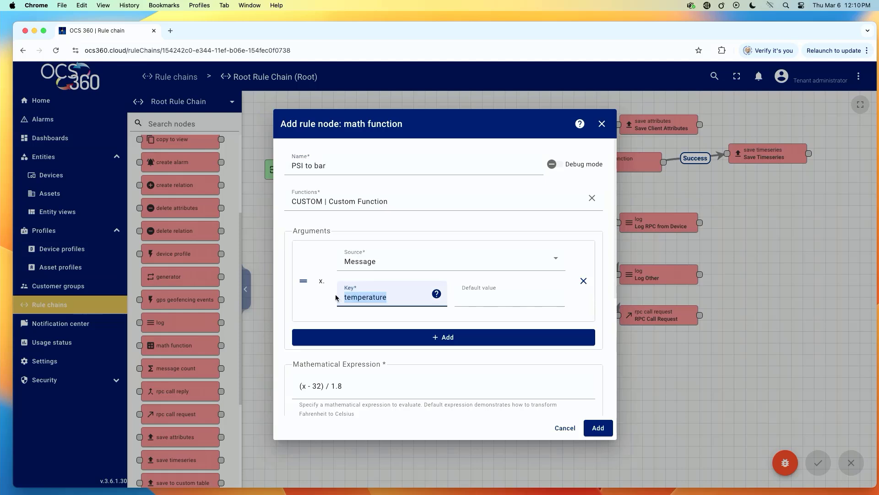
type("Pressure")
left_click(476, 298)
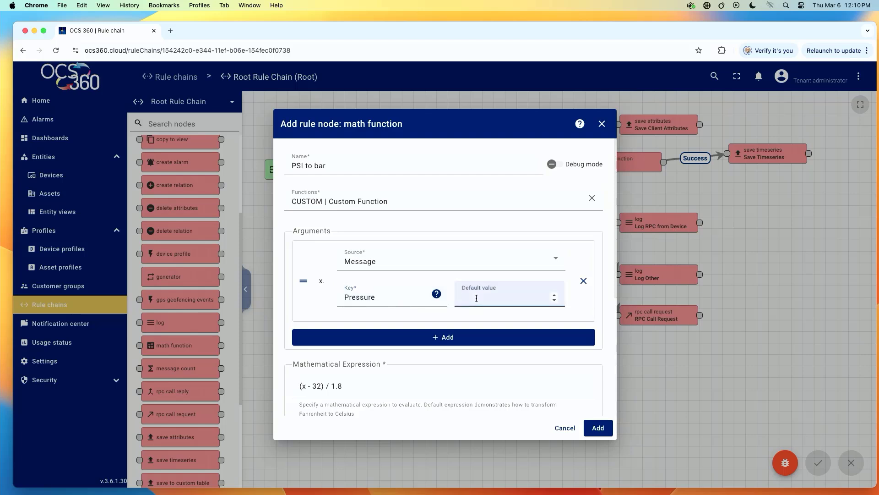
type("0")
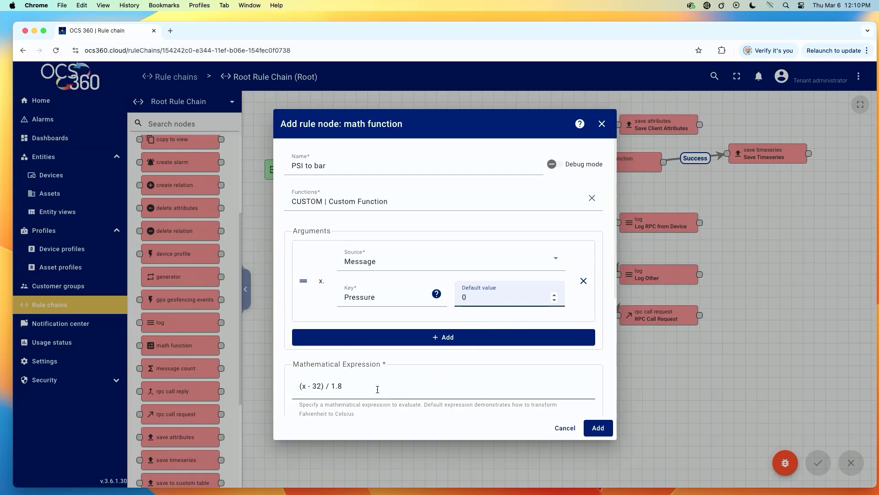
Replace the node's mathematical expression with x * 0.0689475729.
left_click(301, 386)
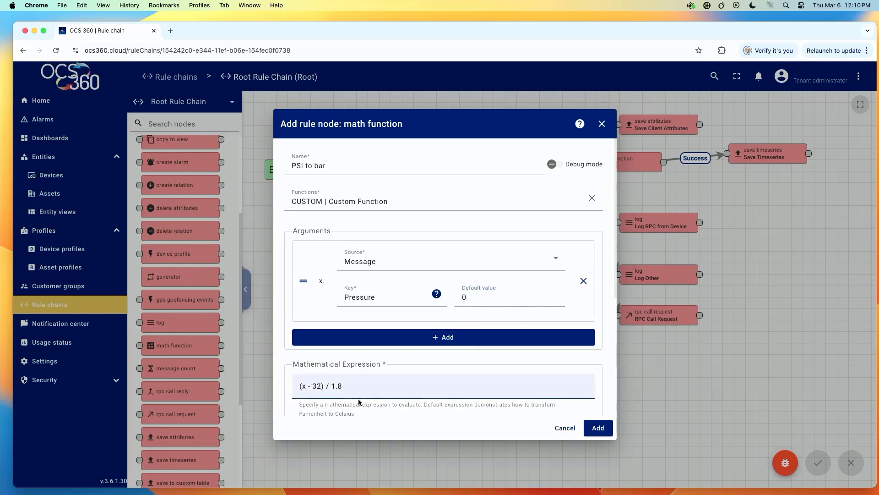
key("BackSpace")
left_click(348, 385)
key("BackSpace")
key("BackSpace")
key("BackSpace")
key("BackSpace")
key("BackSpace")
key("BackSpace")
key("BackSpace")
key("BackSpace")
key("BackSpace")
key("BackSpace")
key("BackSpace")
type("* 0.0689475729")
Set the result key to Pressurebar with 5 digits after the floating point and add the node to the rule chain.
scroll(473, 372, "down", 4)
scroll(474, 375, "down", 1)
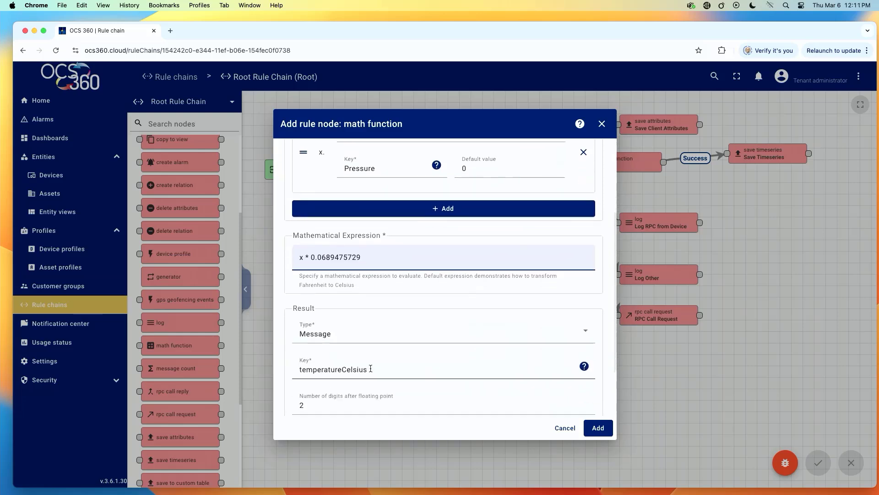
left_click_drag(372, 369, 288, 373)
type("Pressur")
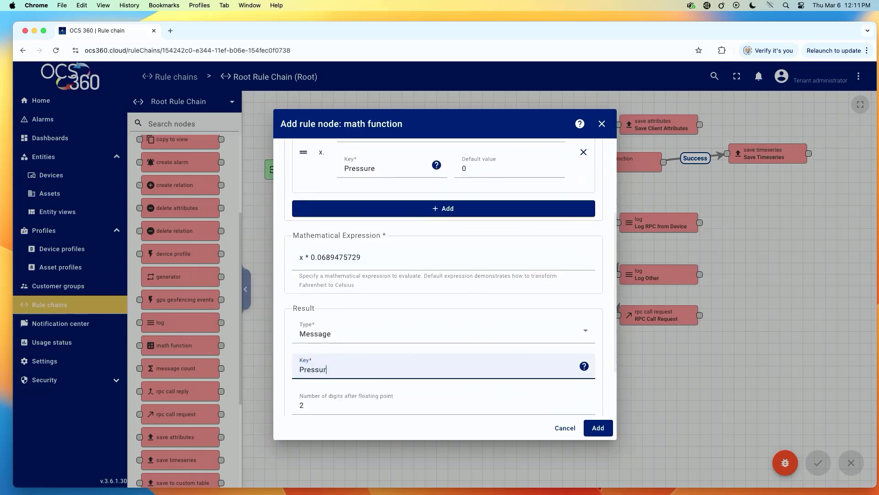
type("ebar")
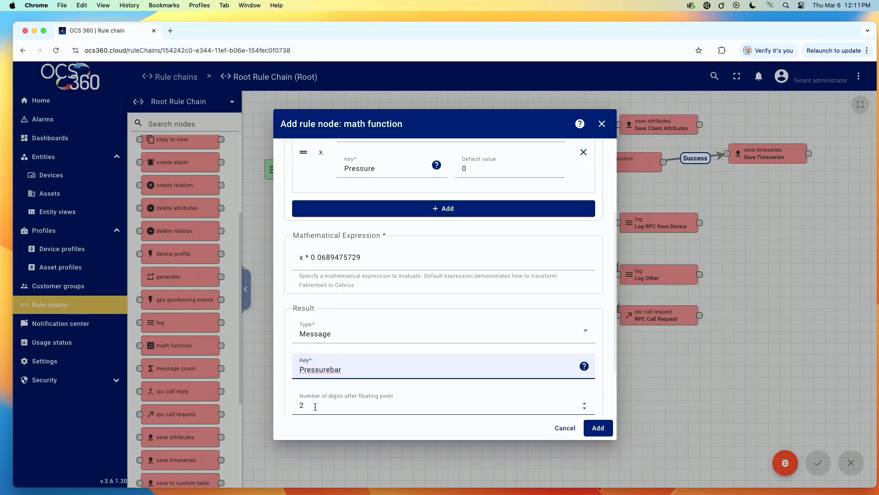
key("Tab")
type("5")
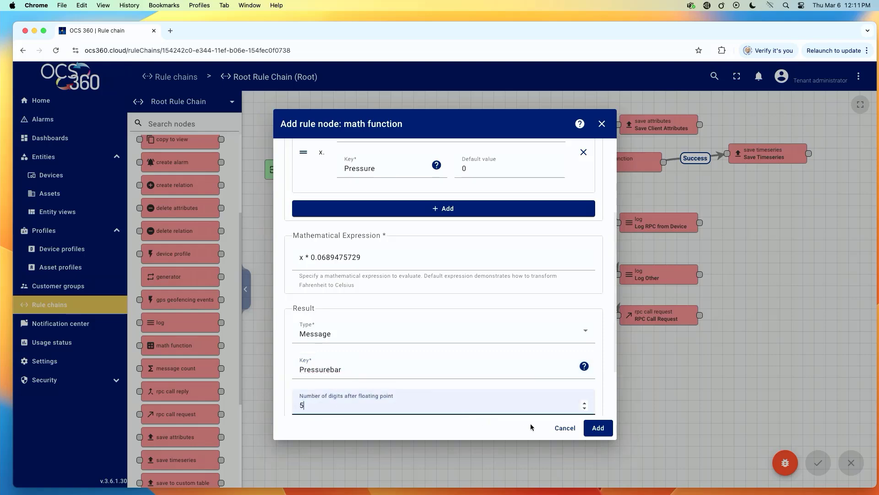
left_click(597, 427)
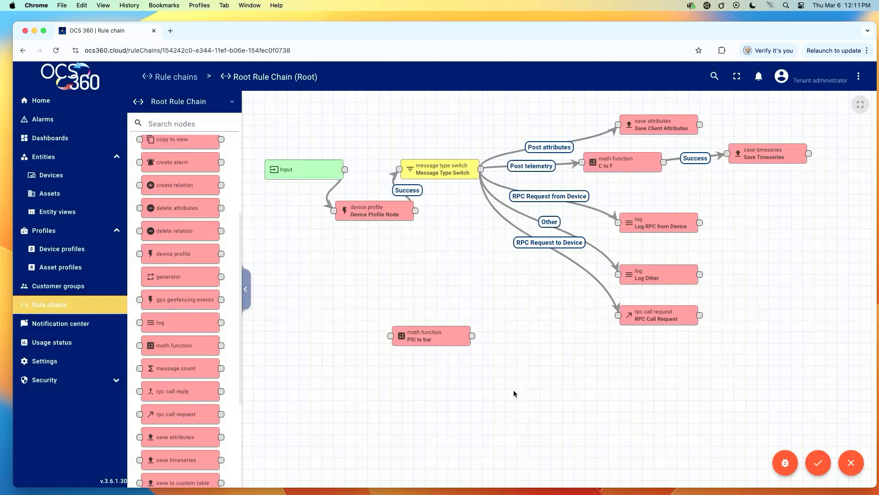
Insert PSI to bar between C to F and Save Timeseries, rerouting C to F's Success link and adding a Success link to Save Timeseries.
left_click_drag(449, 342, 745, 196)
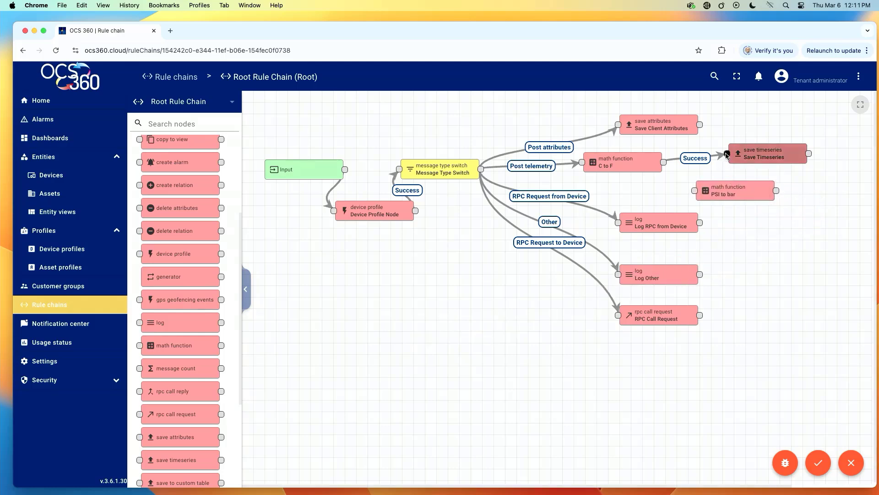
left_click_drag(727, 155, 695, 193)
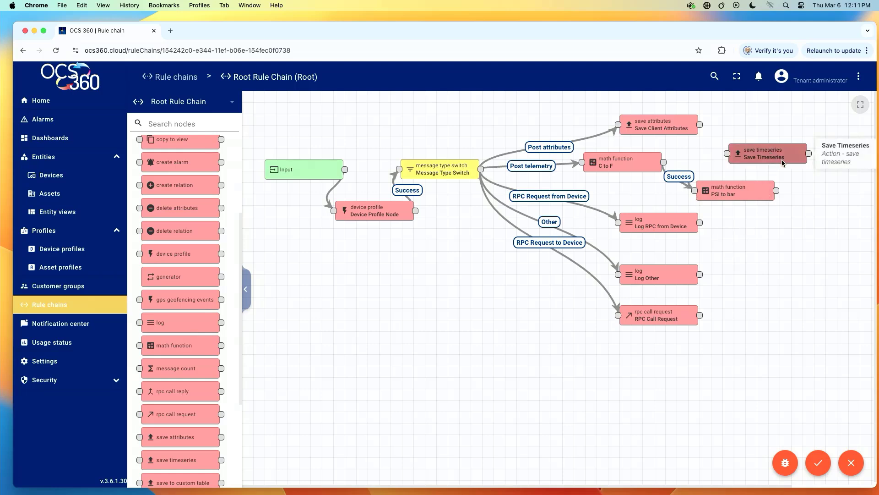
left_click_drag(781, 159, 818, 144)
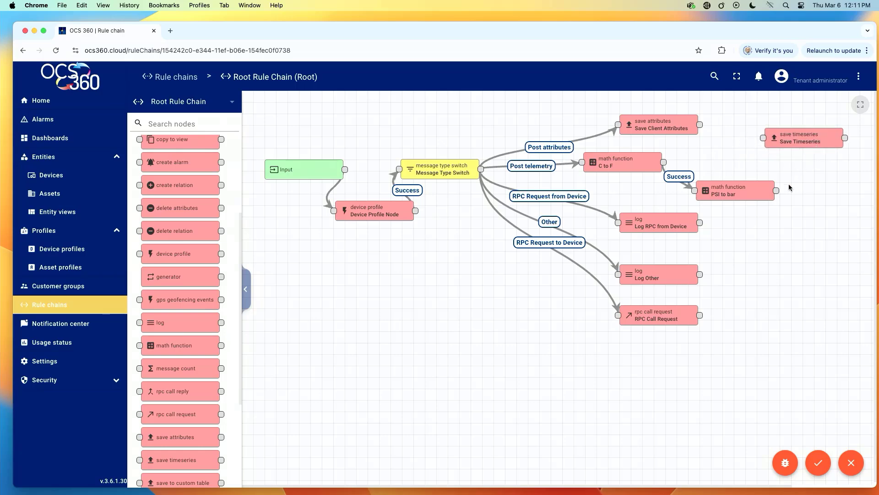
left_click_drag(776, 190, 763, 138)
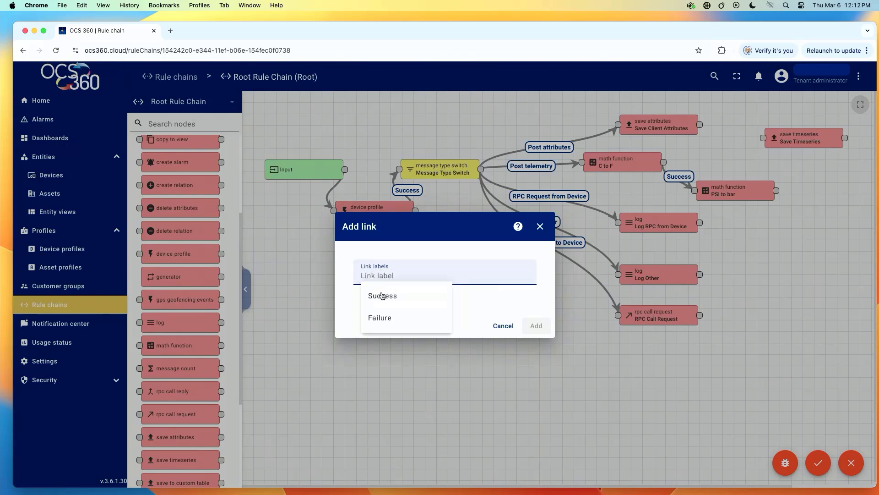
left_click(382, 295)
left_click(536, 326)
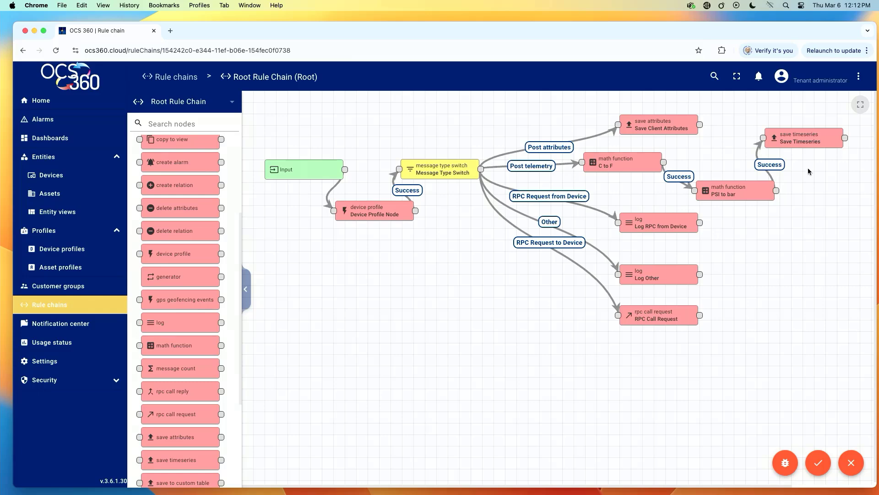
Try to enable debug mode in the PSI to bar node's details.
left_click(749, 195)
left_click(762, 177)
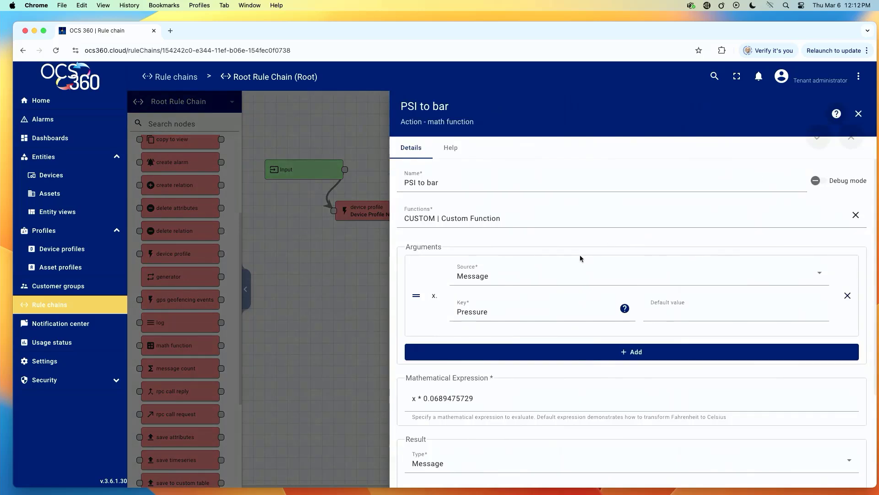
left_click(823, 181)
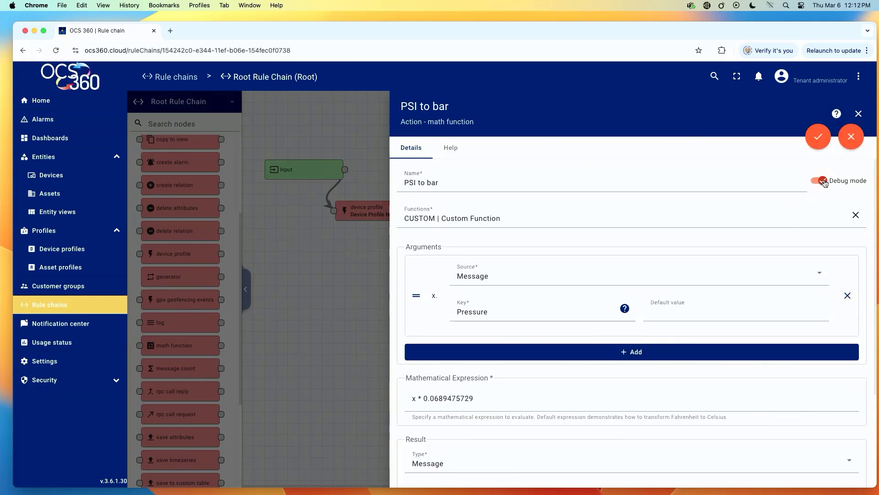
left_click(858, 118)
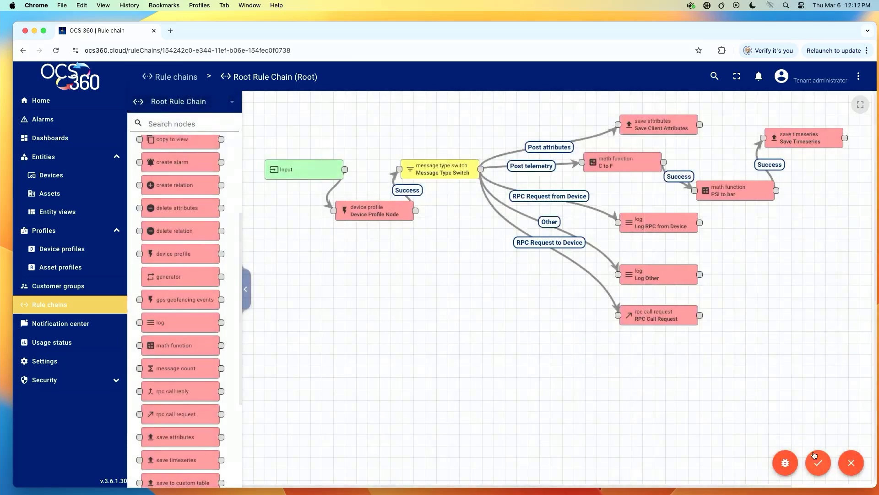
Save the changes made to the Root Rule Chain.
left_click(818, 460)
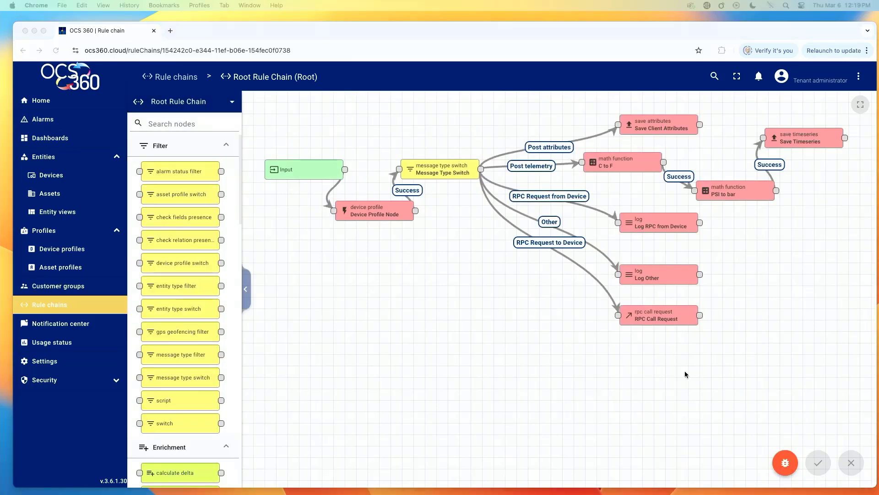
Open the EpoxyMatic device's latest telemetry to check for the converted pressure key.
left_click(57, 178)
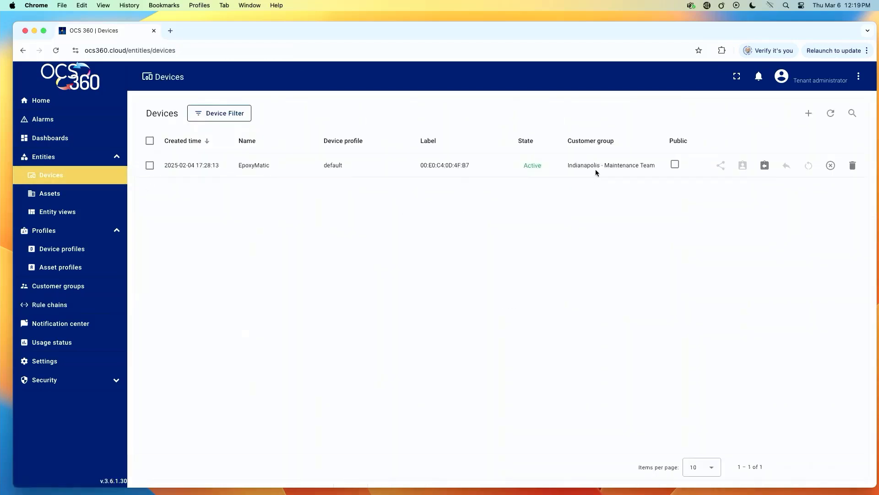
left_click(598, 168)
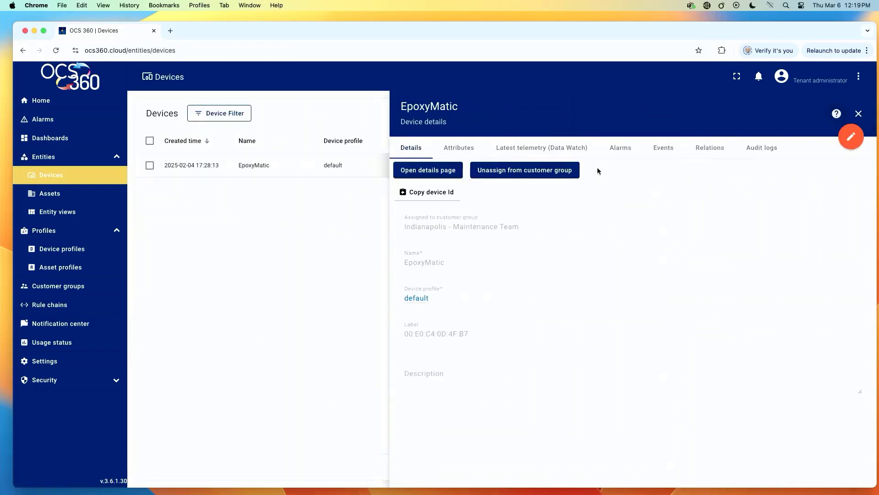
left_click(557, 152)
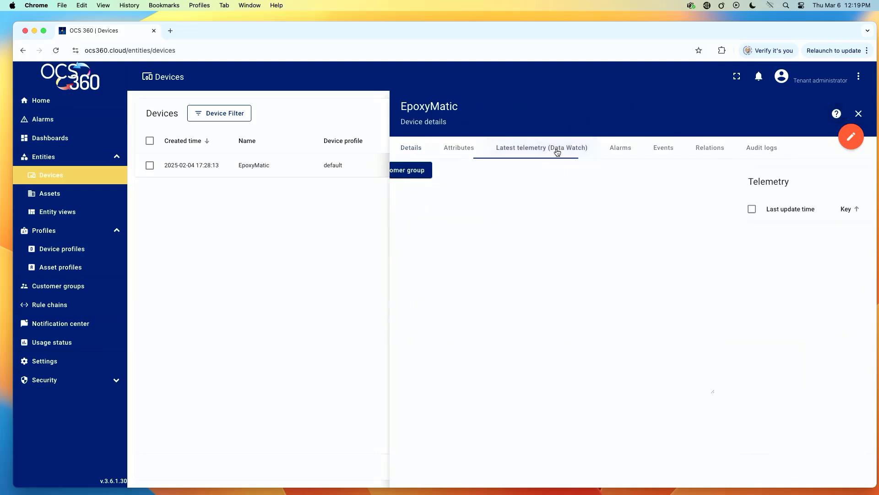